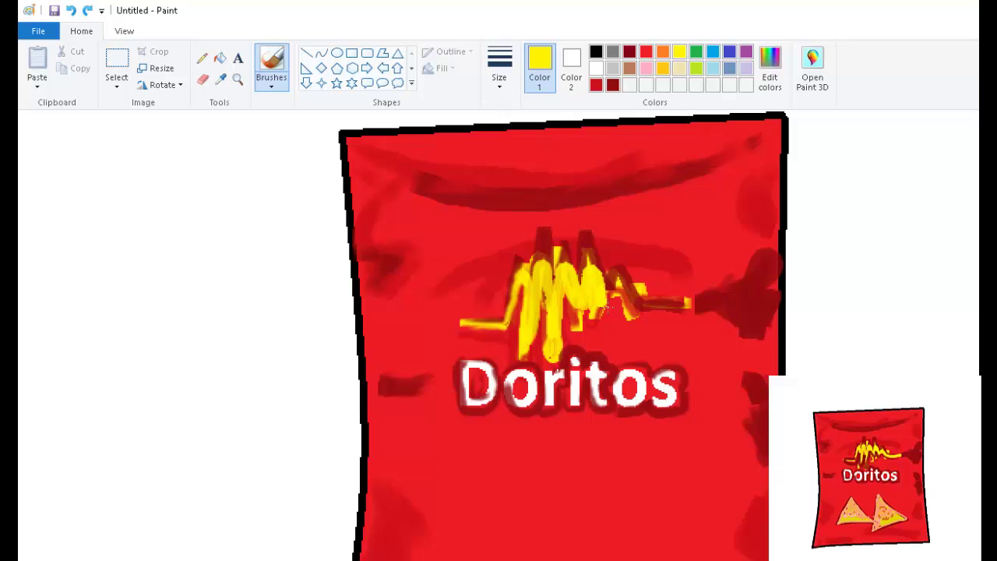
Finish the yellow zigzag's tail above the Doritos lettering and brush dark red shading along the zigzag's lower left part
left_click(686, 327)
left_click(596, 84)
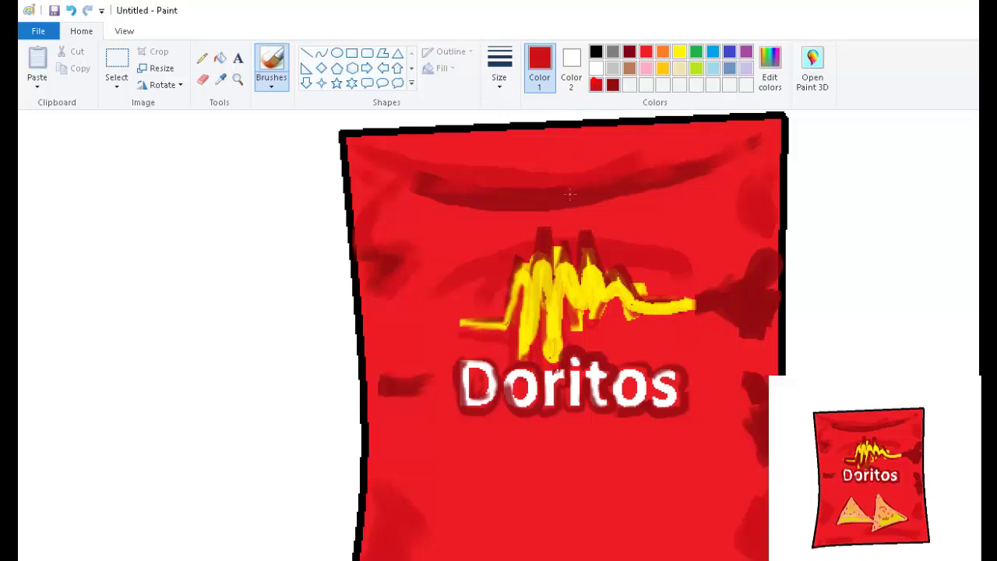
left_click(613, 85)
left_click(682, 315)
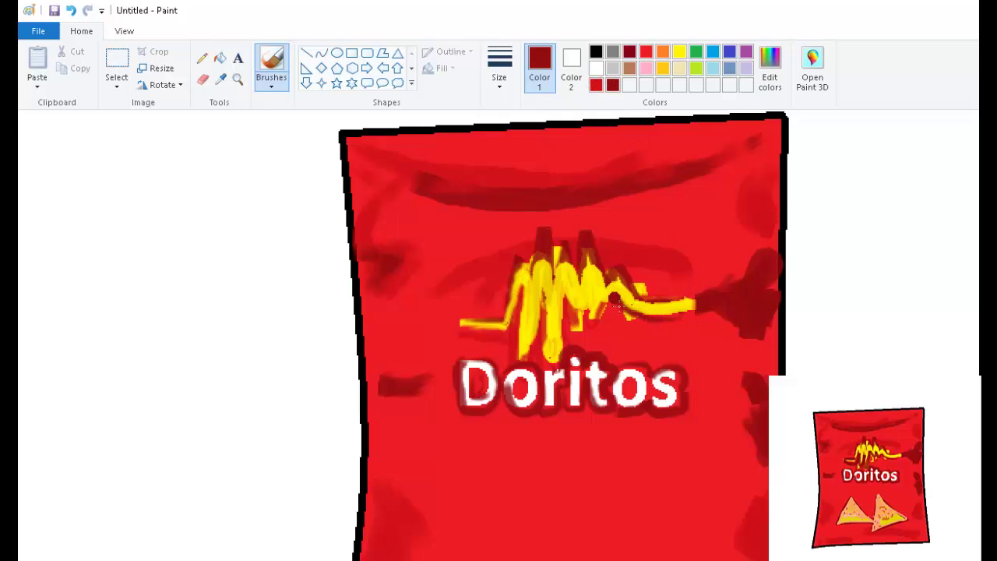
mouse_move(609, 321)
left_mouse_down()
mouse_move(590, 282)
mouse_move(596, 310)
mouse_move(568, 279)
mouse_move(556, 363)
mouse_move(544, 320)
mouse_move(534, 354)
mouse_move(526, 287)
mouse_move(525, 322)
mouse_move(507, 342)
mouse_move(477, 337)
mouse_move(466, 320)
mouse_move(514, 319)
left_mouse_up()
scroll(530, 316, "down", 1)
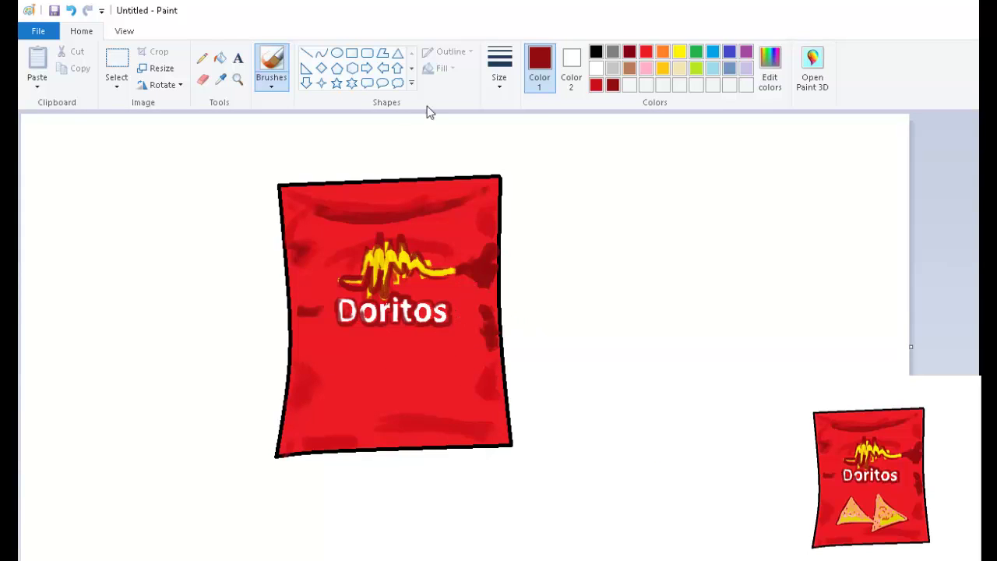
Draw the slanted left side of a chip triangle below the Doritos lettering with the Curve tool in dark red
left_click(307, 55)
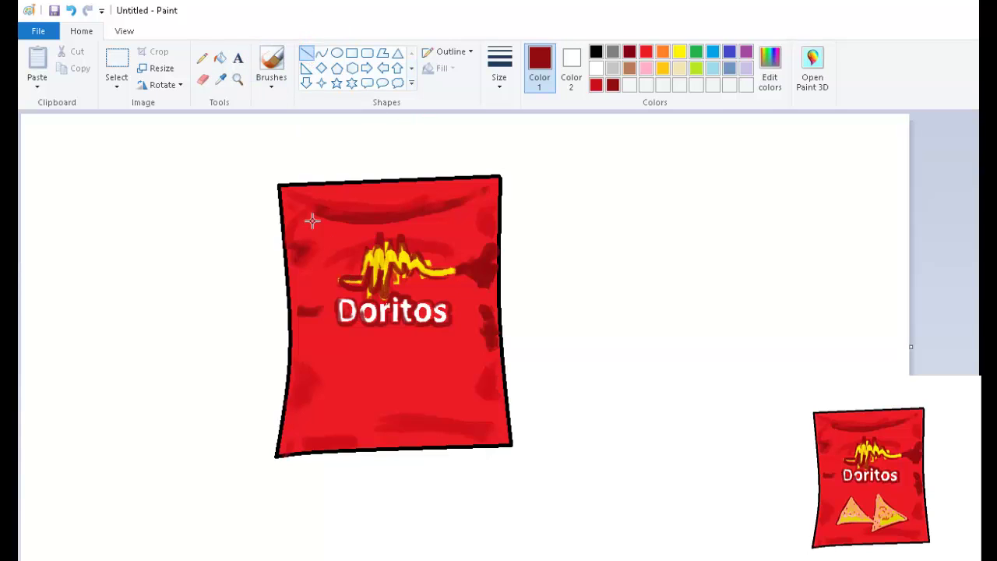
left_click(321, 53)
mouse_move(352, 355)
left_mouse_down()
mouse_move(328, 399)
mouse_move(332, 417)
left_mouse_up()
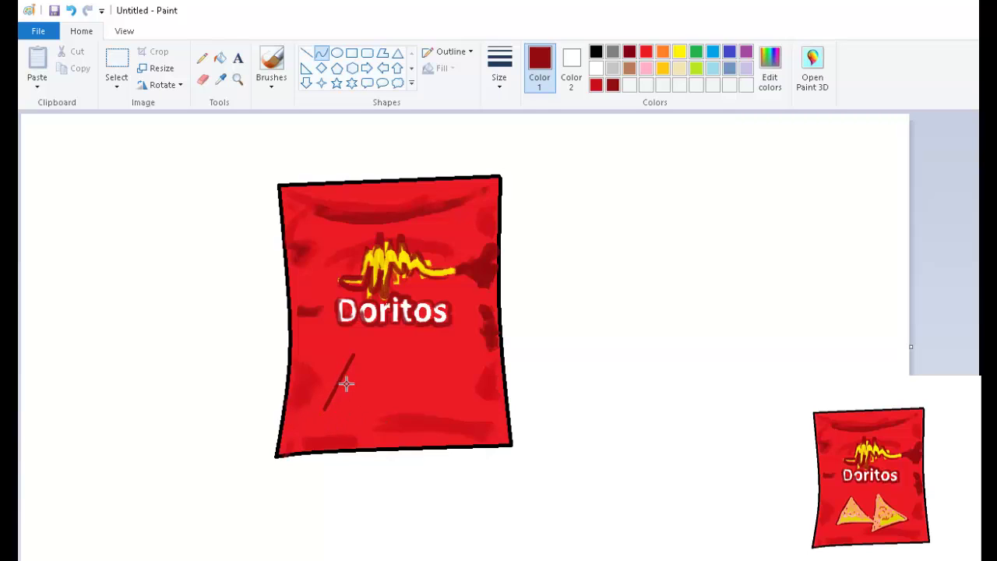
left_click(346, 384)
left_click(348, 384)
left_click(401, 450)
left_click_drag(359, 361, 379, 403)
key("ctrl+z")
mouse_move(360, 357)
left_mouse_down()
mouse_move(402, 408)
mouse_move(368, 360)
mouse_move(382, 385)
left_mouse_up()
mouse_move(417, 425)
left_mouse_down()
mouse_move(426, 477)
mouse_move(464, 476)
left_mouse_up()
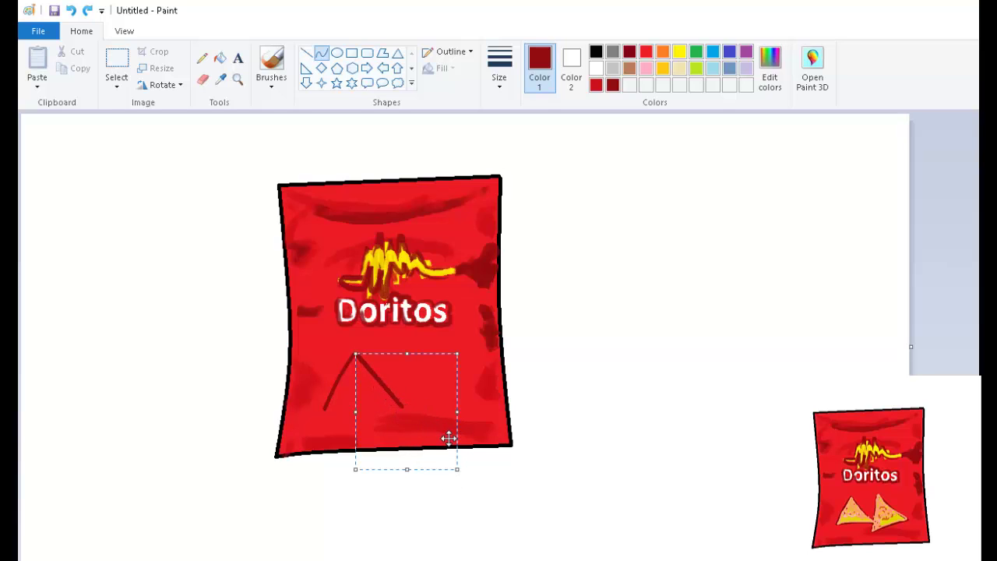
key("ctrl+z")
Draw the curved right side and the bottom edge that close the left chip triangle
scroll(478, 433, "up", 1)
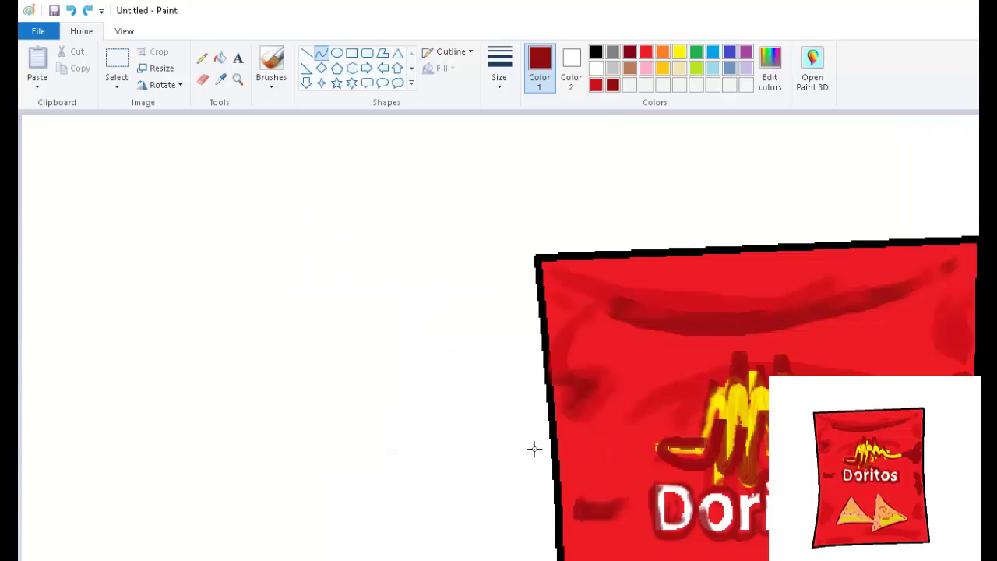
scroll(604, 438, "down", 2)
scroll(747, 487, "down", 3)
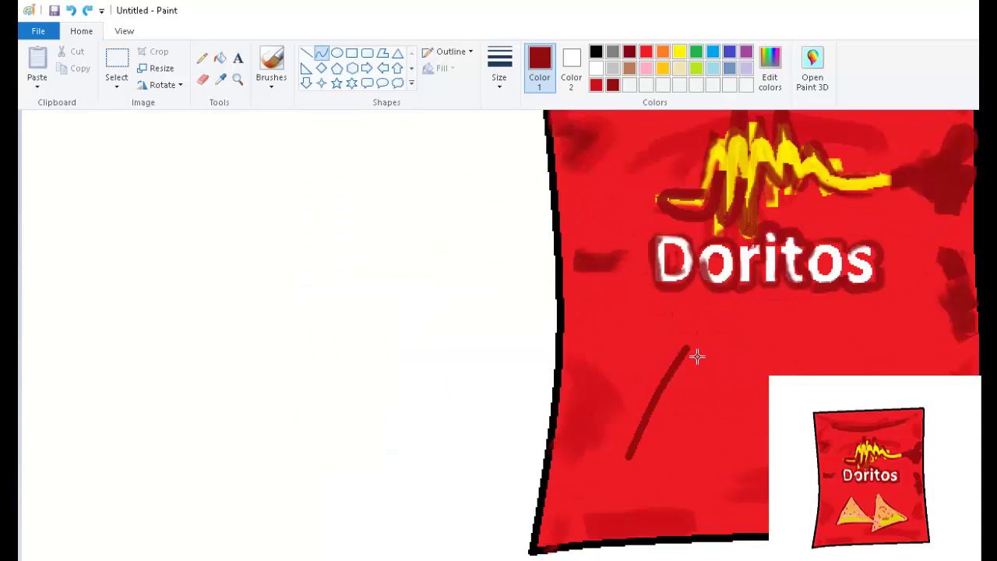
mouse_move(688, 350)
left_mouse_down()
mouse_move(754, 459)
mouse_move(793, 447)
mouse_move(784, 455)
mouse_move(790, 449)
mouse_move(765, 430)
mouse_move(757, 437)
left_mouse_up()
left_click(730, 507)
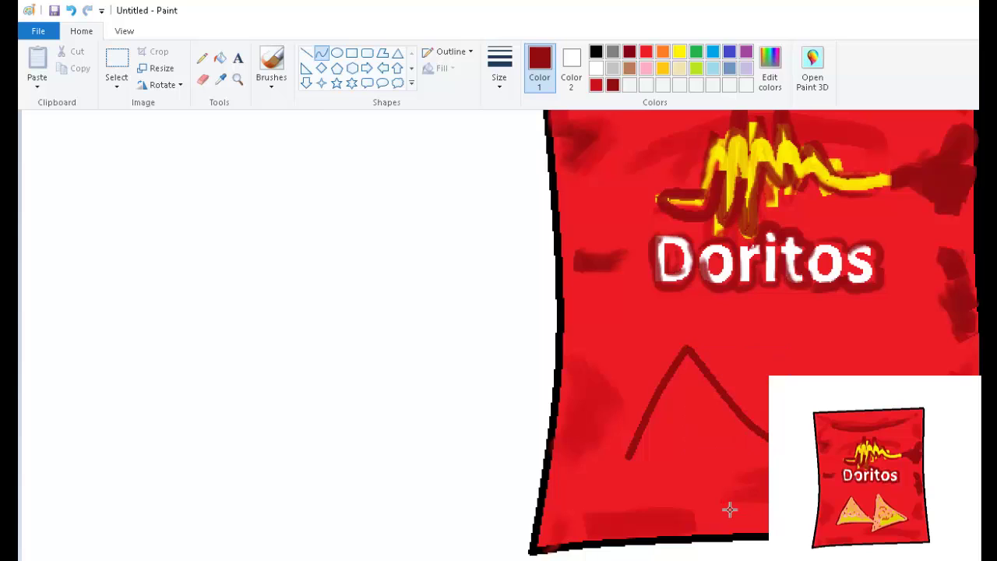
mouse_move(628, 459)
left_mouse_down()
mouse_move(790, 457)
mouse_move(746, 461)
mouse_move(742, 452)
left_mouse_up()
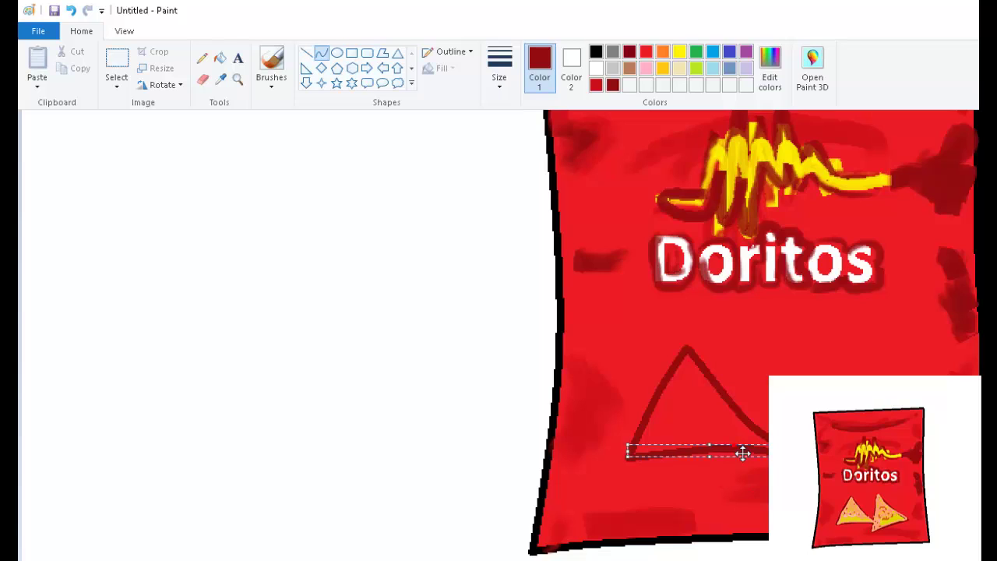
left_click(735, 445)
Outline a second chip triangle beside the first one with dark red curves
left_click_drag(794, 339, 787, 374)
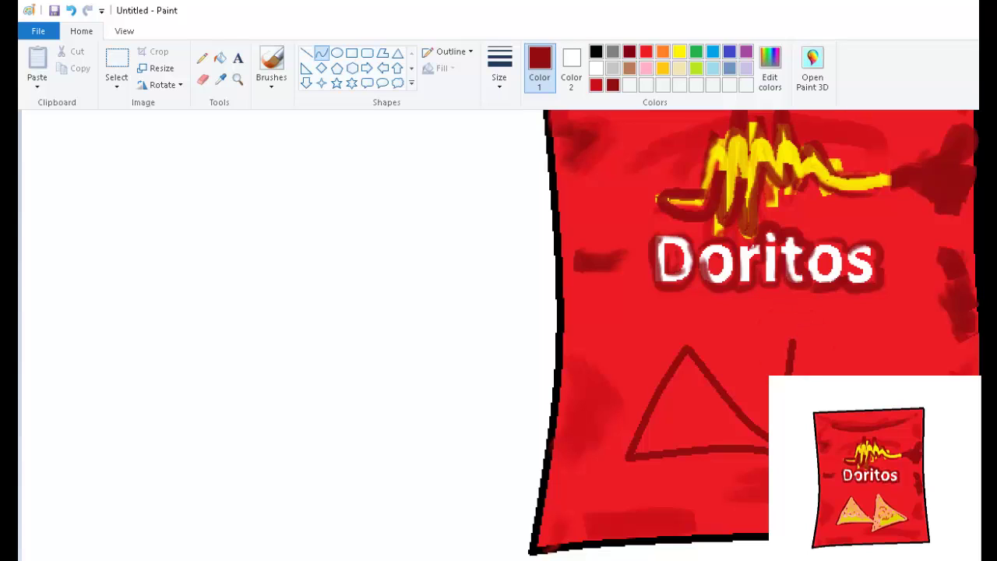
left_click_drag(779, 460, 776, 477)
left_click(810, 405)
mouse_move(794, 339)
left_mouse_down()
mouse_move(845, 378)
mouse_move(842, 399)
left_mouse_up()
left_click(845, 401)
left_click(904, 451)
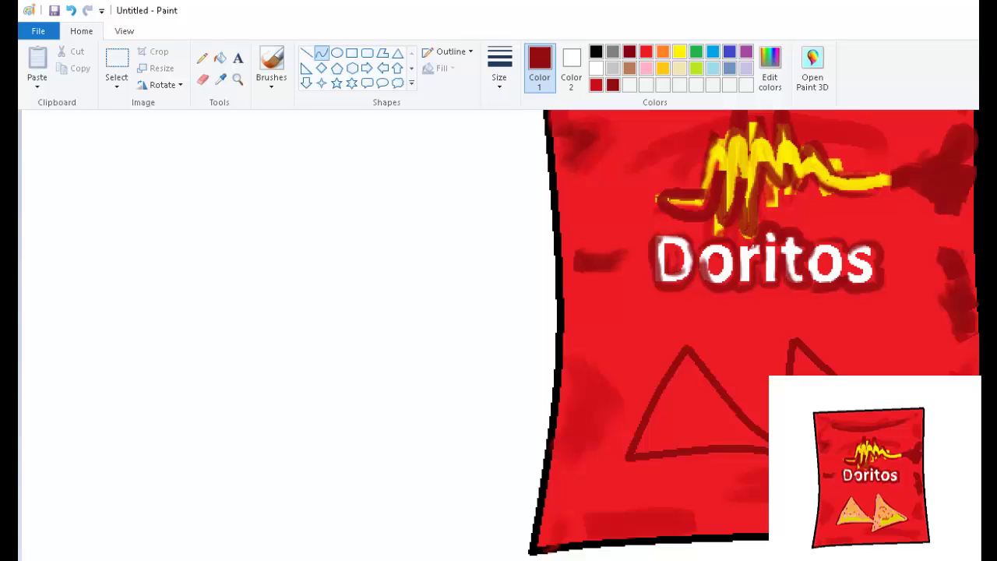
left_click(579, 391)
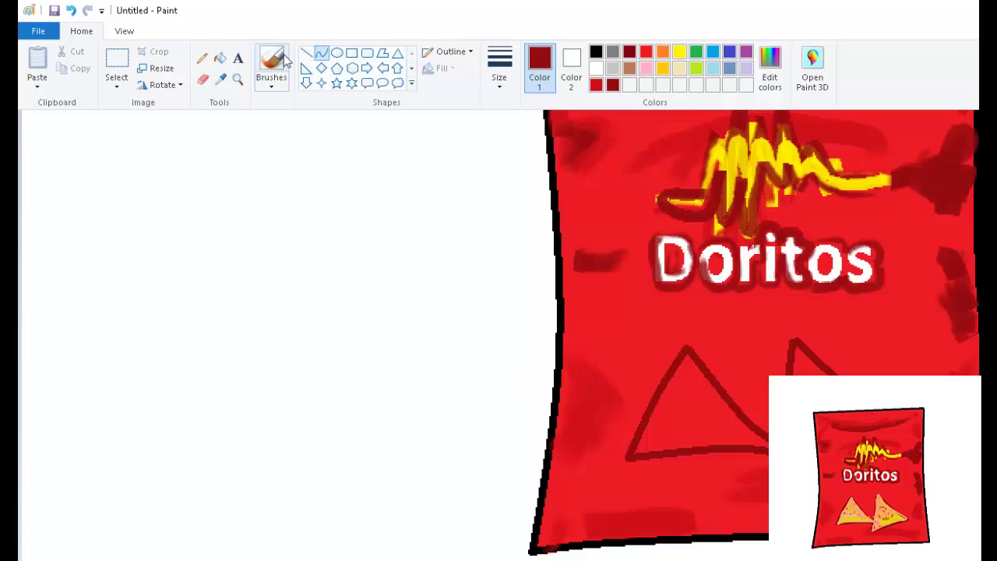
Mix a darker yellow (red 225, green 214, blue 0) and fill both chip triangles with it
left_click(220, 58)
left_click(676, 53)
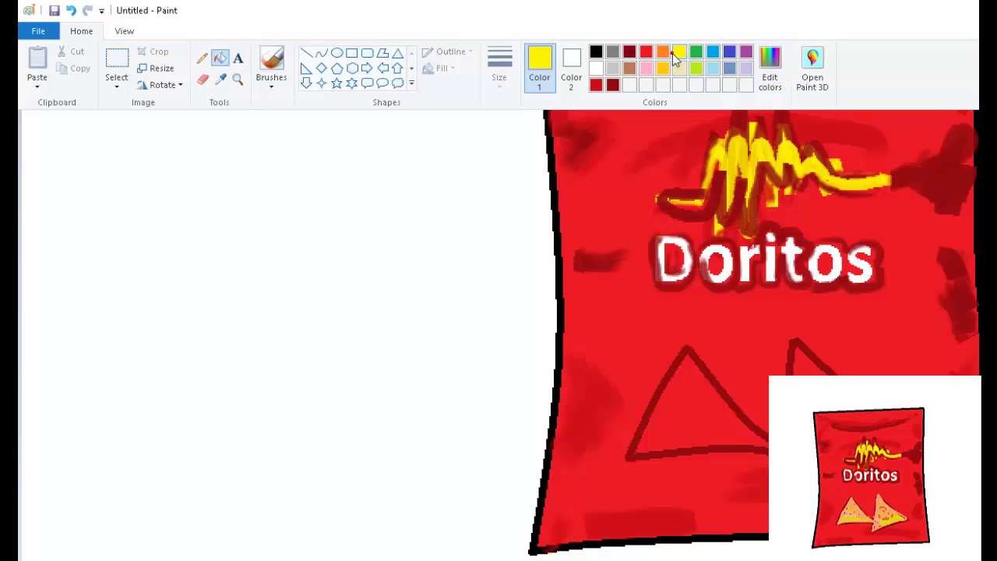
left_click(694, 404)
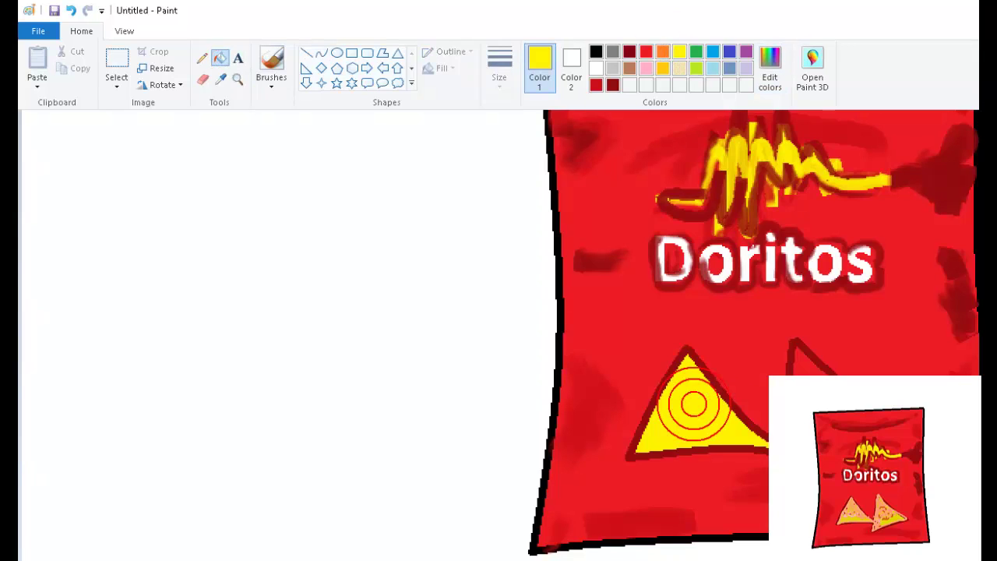
key("ctrl+z")
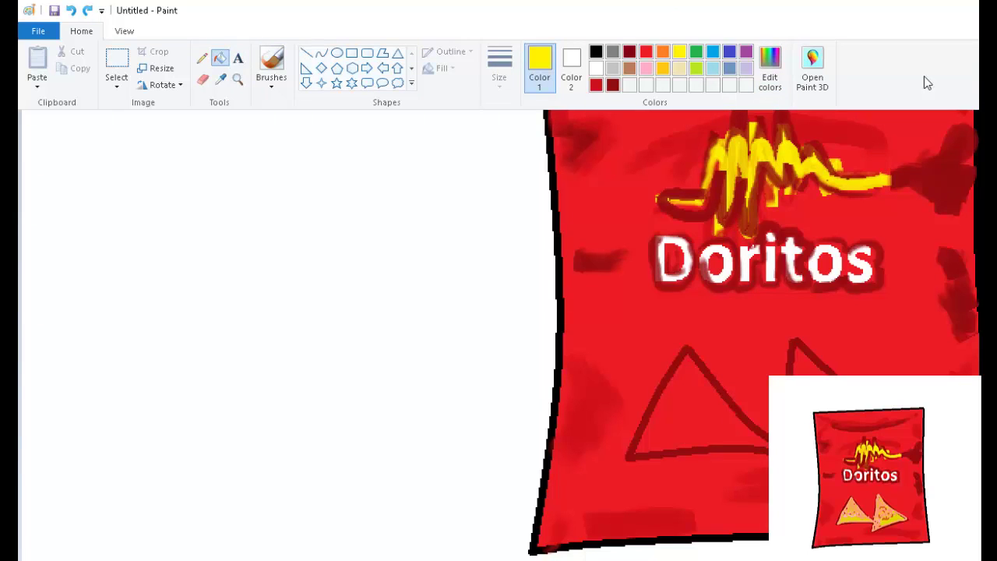
left_click(770, 69)
left_click(771, 305)
left_click(771, 308)
left_click(470, 434)
left_click(696, 431)
left_click(810, 363)
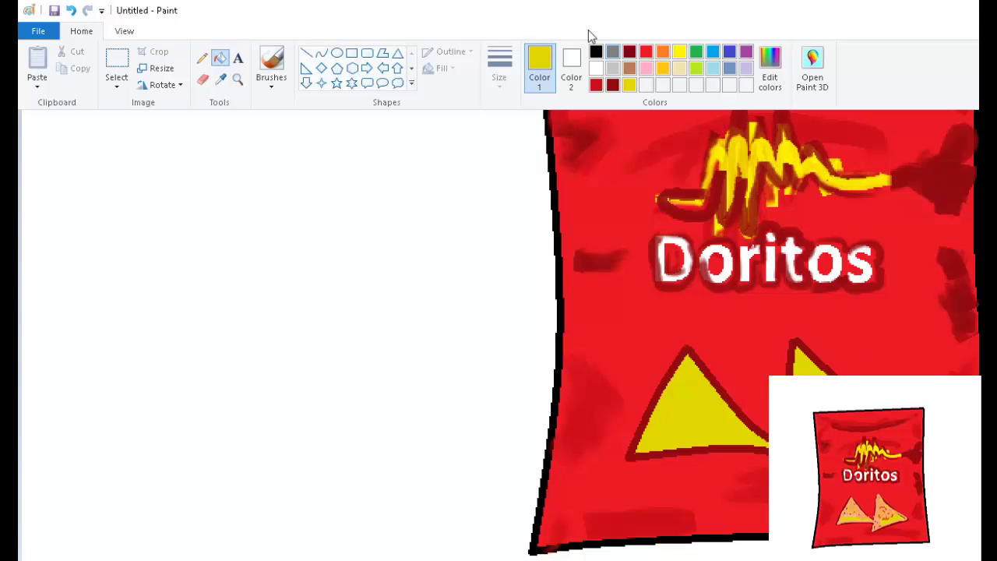
Mix a light peach-orange drawing color with red 255, green 157 and blue 111
left_click(770, 78)
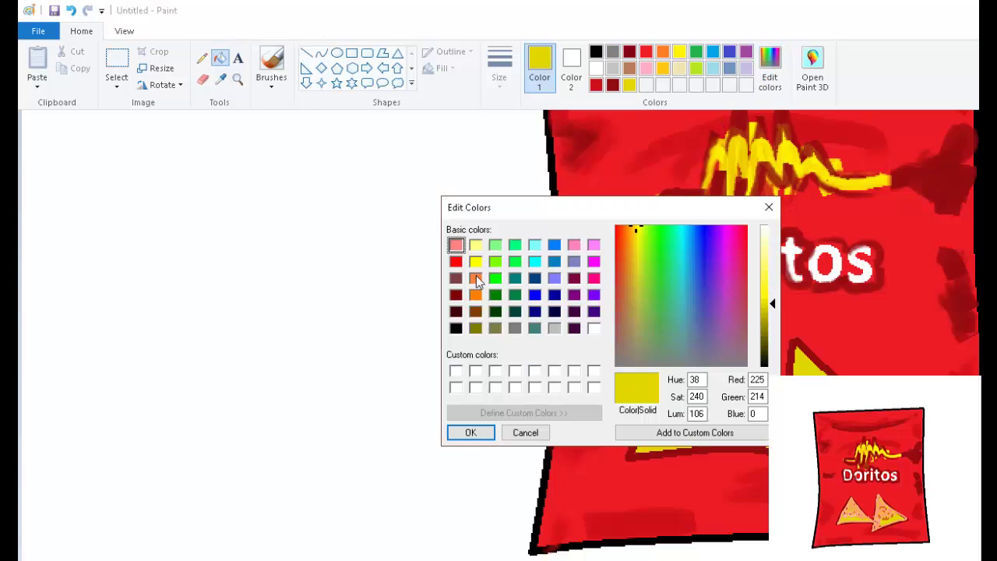
left_click(475, 279)
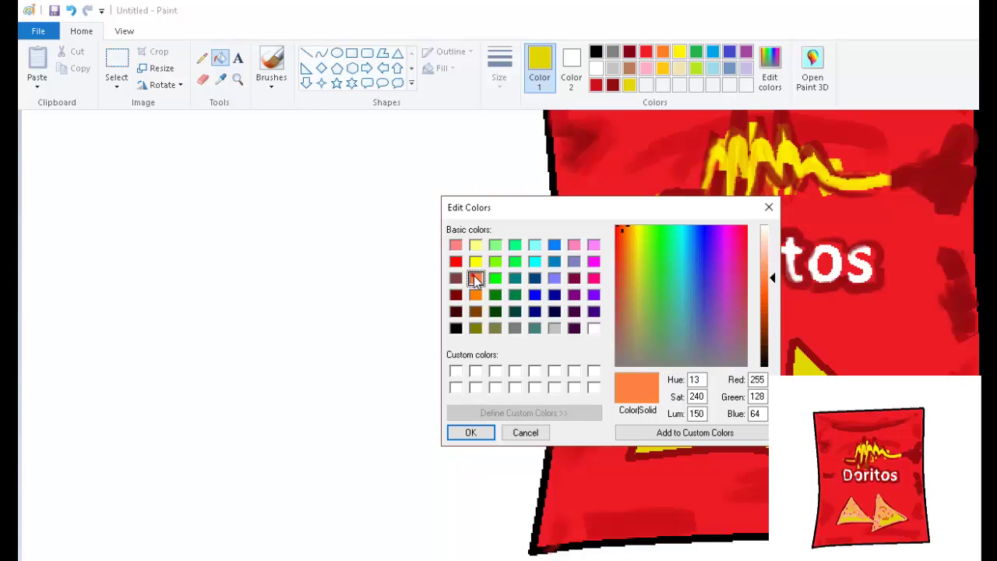
left_click_drag(775, 277, 772, 263)
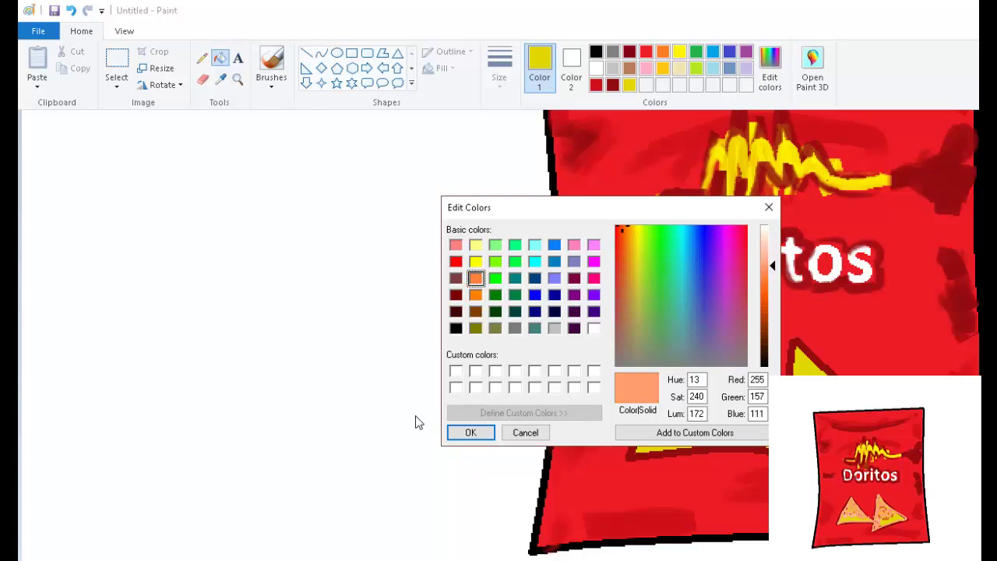
left_click(485, 429)
Brush peach shading onto the upper tip and left side of the left chip
left_click(202, 58)
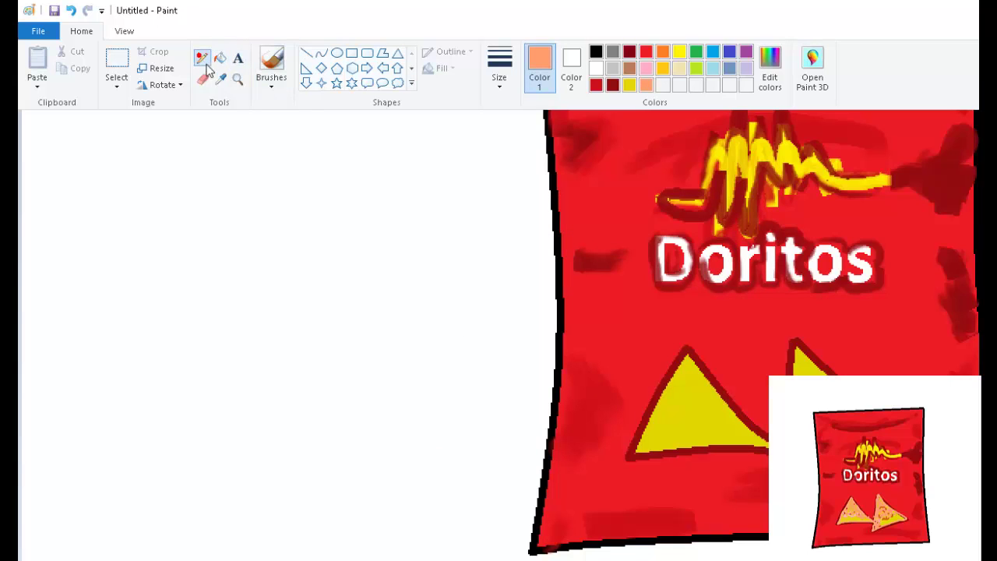
left_click(285, 76)
left_click(278, 85)
left_click(273, 145)
left_click(202, 58)
left_click(273, 84)
left_click(269, 139)
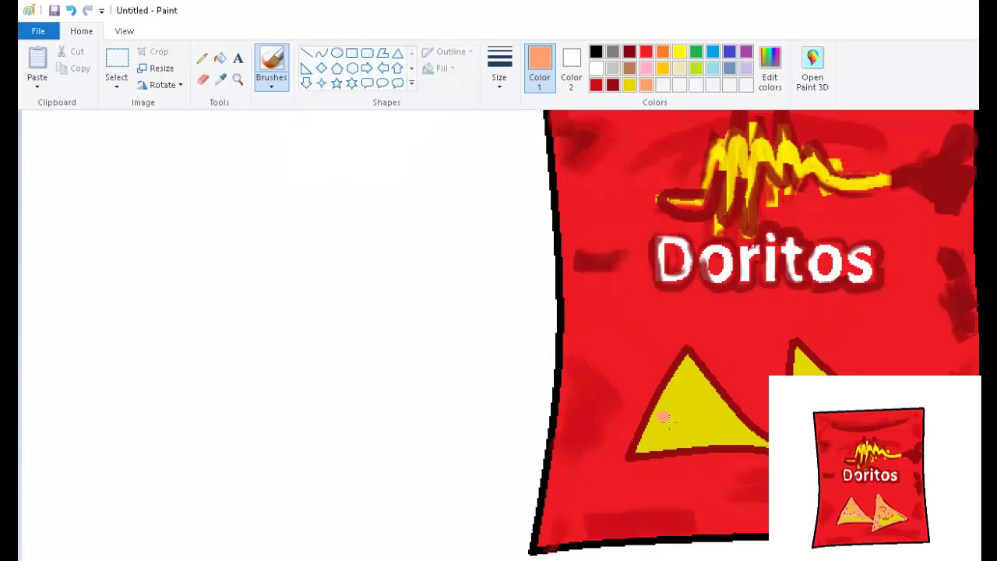
key("ctrl")
left_click_drag(674, 399, 685, 371)
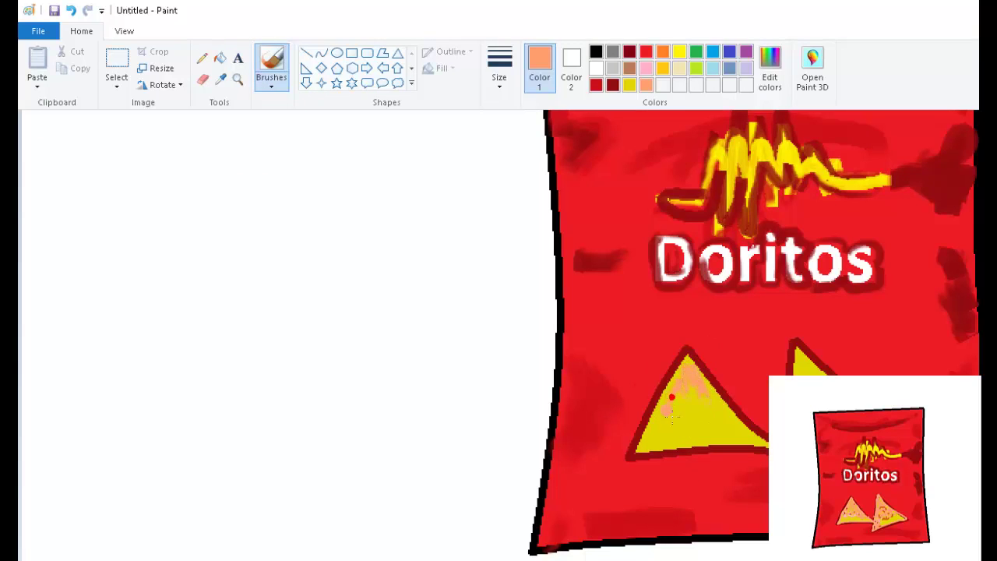
Speckle the left chip with peach dots using the Pencil at its thickest line size
scroll(644, 402, "down", 1, "ctrl")
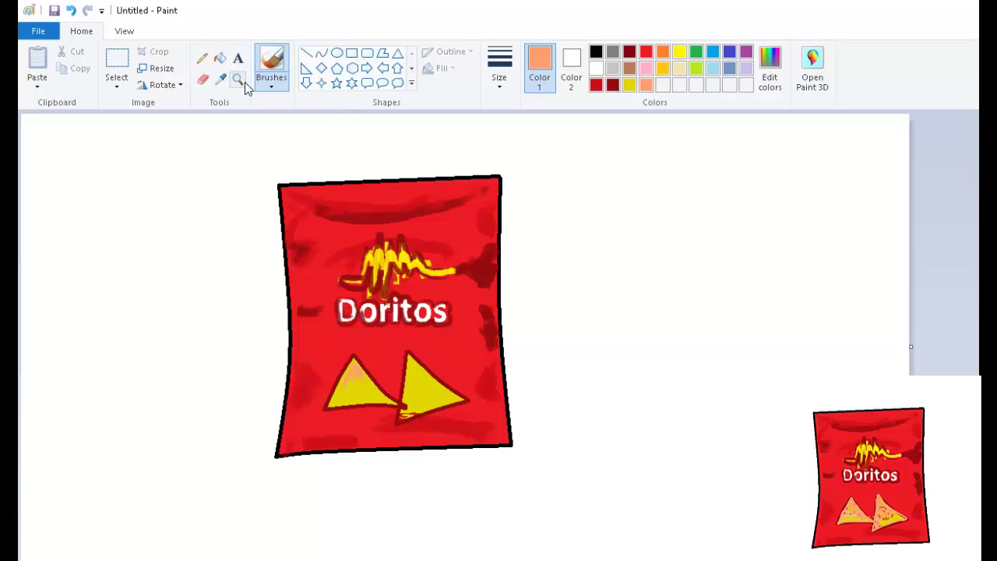
left_click(202, 58)
left_click(499, 71)
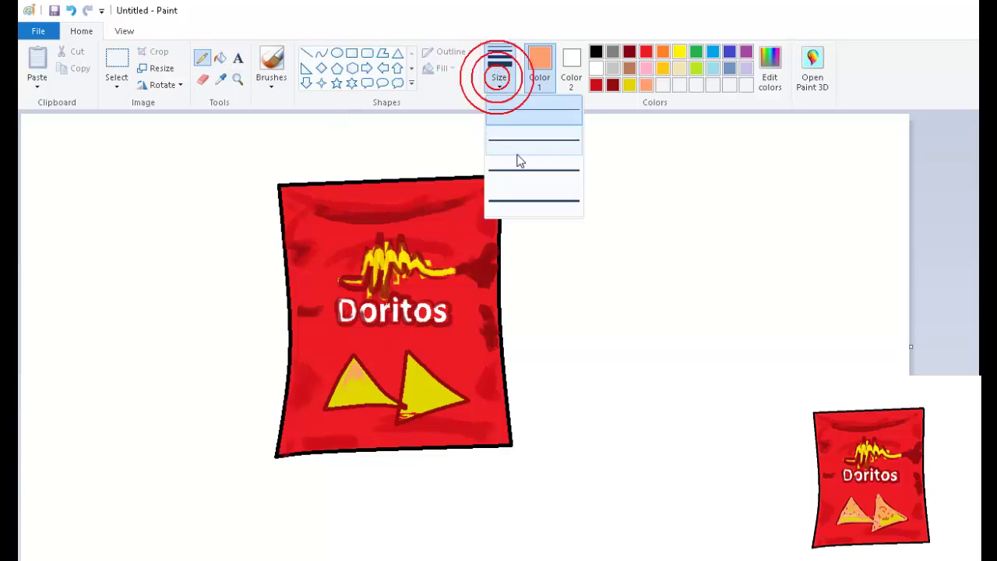
left_click(514, 181)
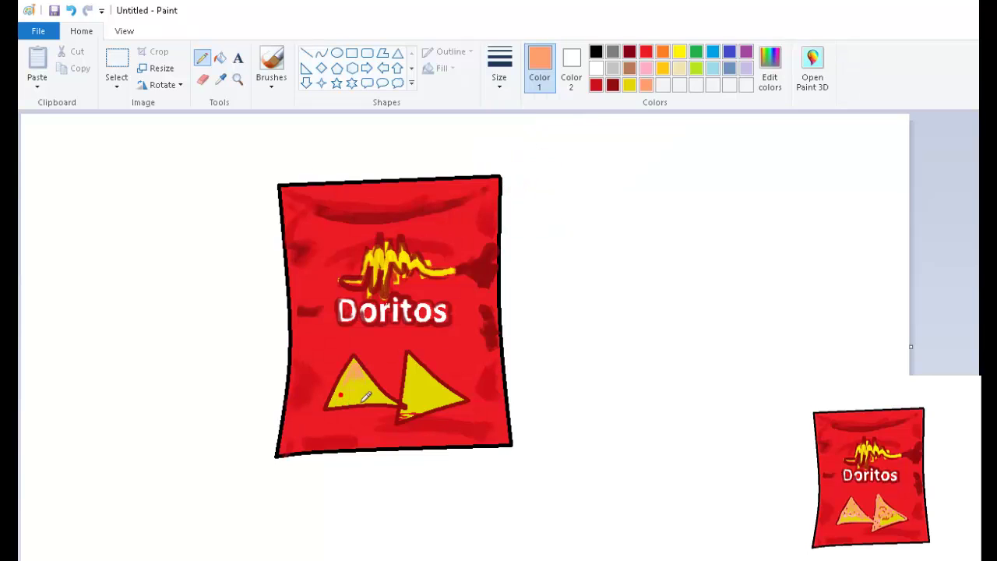
scroll(340, 395, "up", 1)
scroll(690, 436, "down", 2)
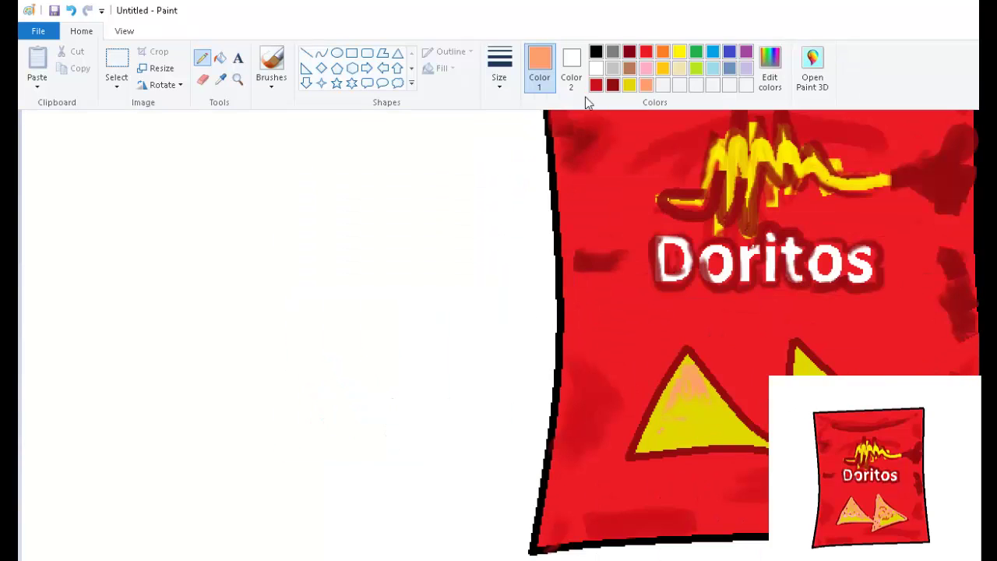
left_click(500, 74)
left_click(509, 195)
left_click(655, 424)
left_click(661, 409)
left_click(665, 416)
left_click_drag(682, 419, 700, 417)
left_click(689, 429)
left_click(712, 427)
left_click(709, 409)
left_click_drag(692, 391, 689, 371)
left_click(717, 401)
left_click(700, 403)
left_click(682, 404)
left_click(696, 411)
left_click(704, 392)
left_click(708, 402)
left_click(717, 406)
left_click(668, 416)
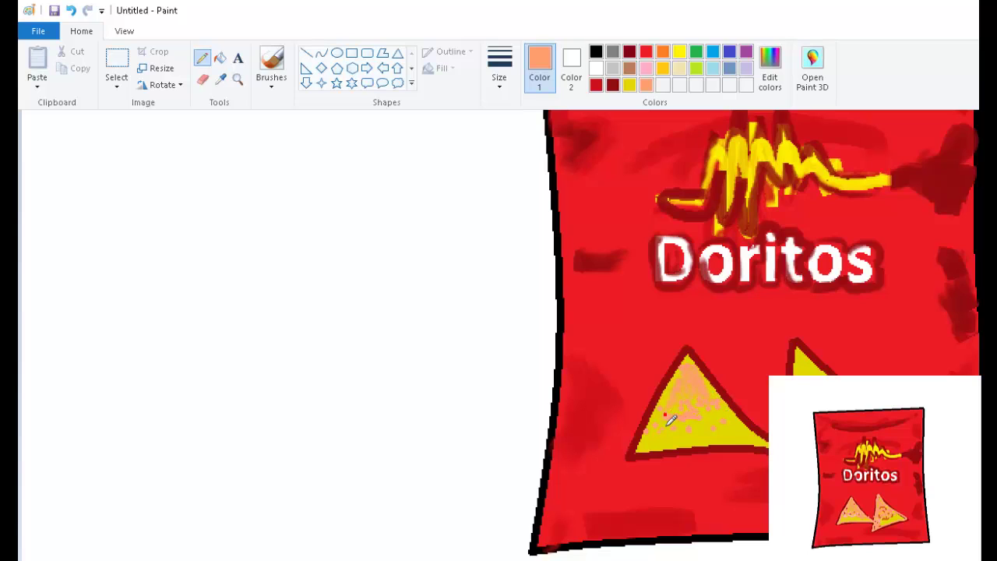
left_click(671, 401)
Add a few red seasoning dots to the left part of the left chip
left_click(597, 84)
left_click(660, 414)
left_click_drag(665, 395, 669, 394)
left_click(684, 418)
key("ctrl")
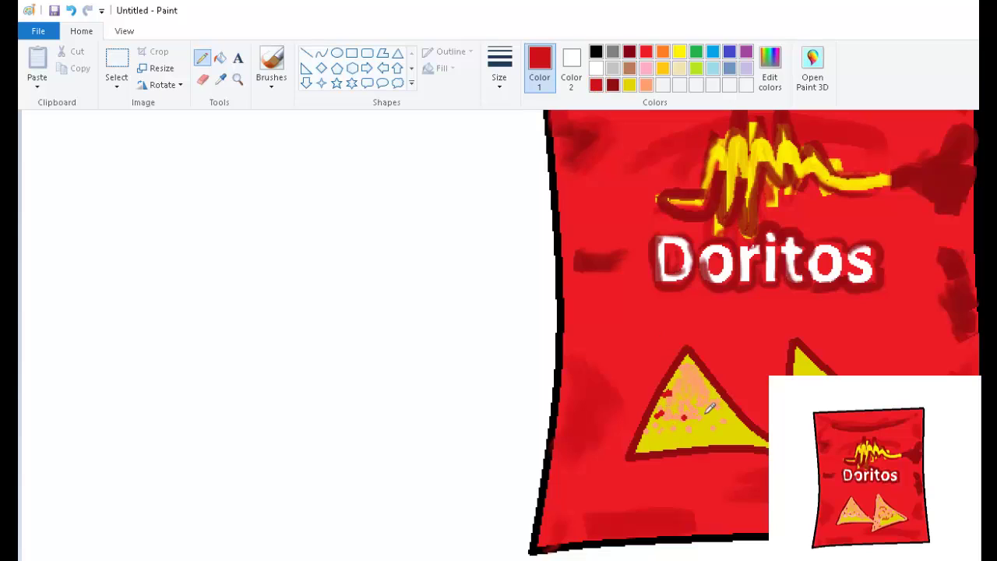
Add pink specks and a wavy pink streak across the lower middle of the left chip
left_click(635, 85)
left_click(646, 68)
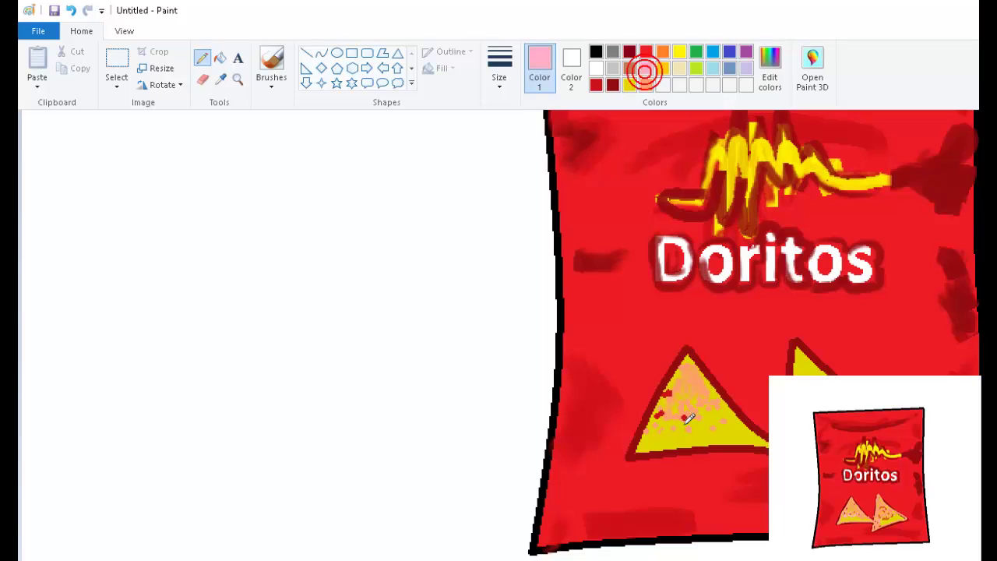
left_click(678, 412)
left_click(657, 416)
left_click(659, 428)
left_click_drag(668, 431, 731, 418)
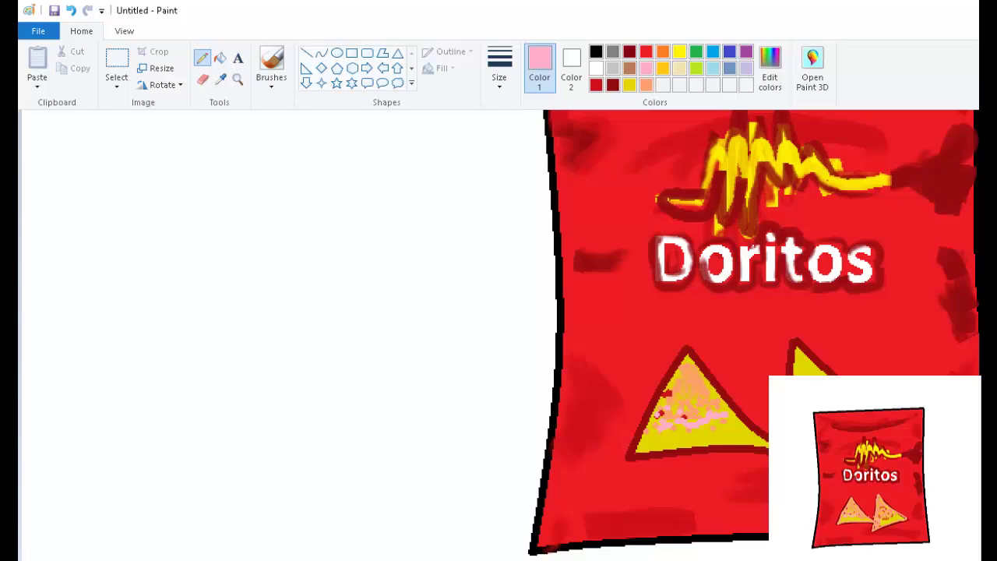
left_click_drag(756, 450, 716, 448)
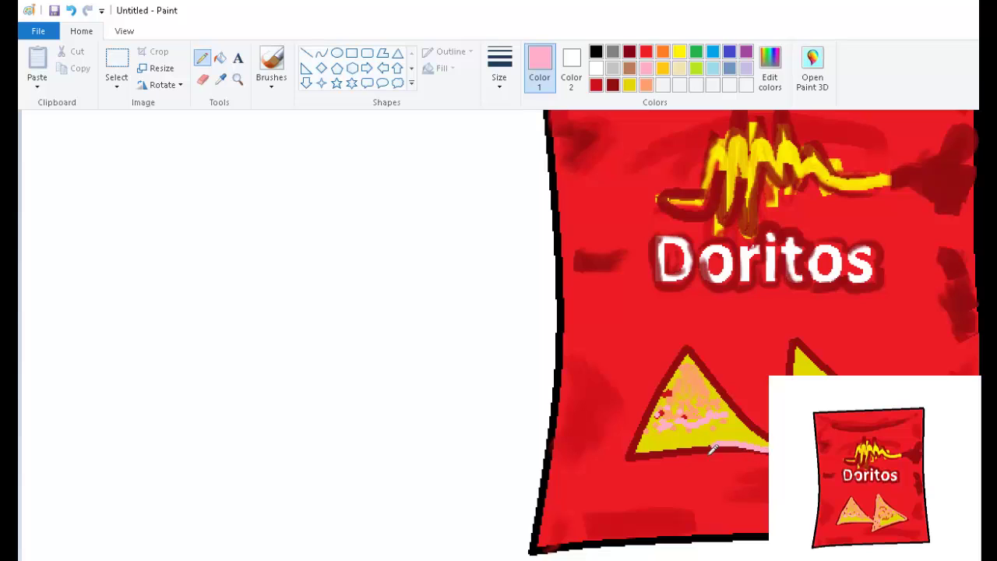
key("ctrl+z")
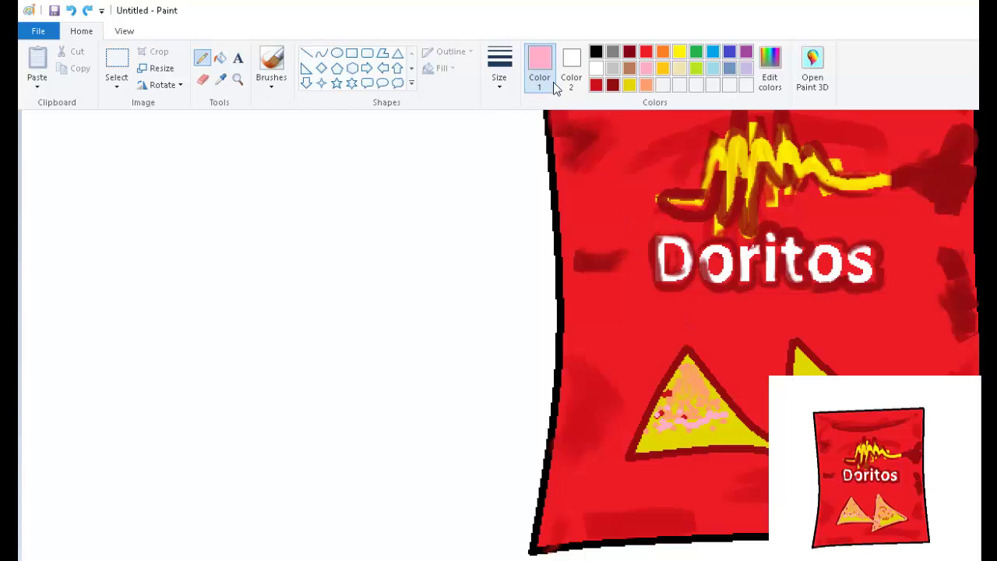
Trace the left chip's edges in the custom peach color with the Pencil
left_click(646, 69)
left_click(651, 84)
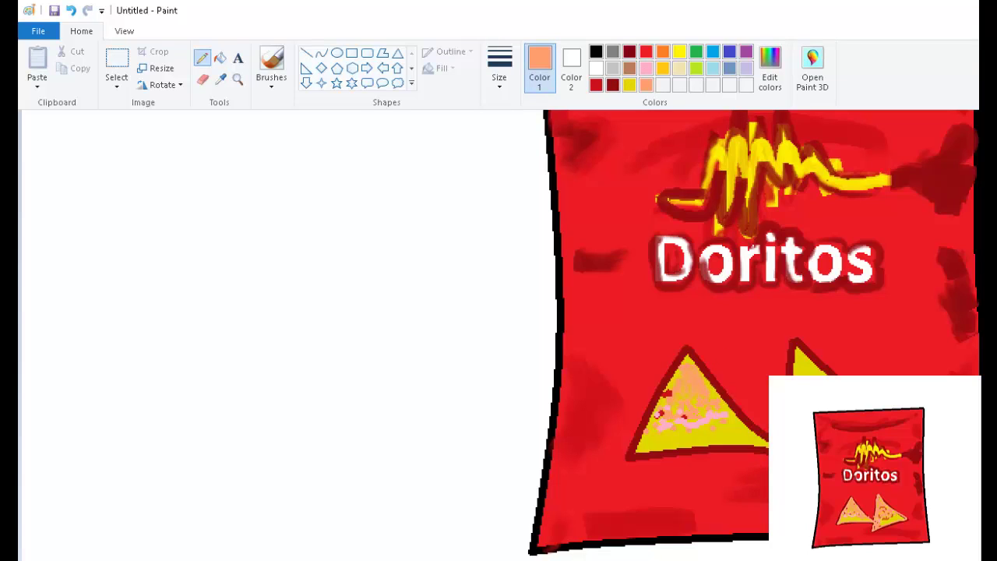
mouse_move(700, 454)
left_mouse_down()
mouse_move(635, 465)
mouse_move(686, 367)
mouse_move(768, 447)
left_mouse_up()
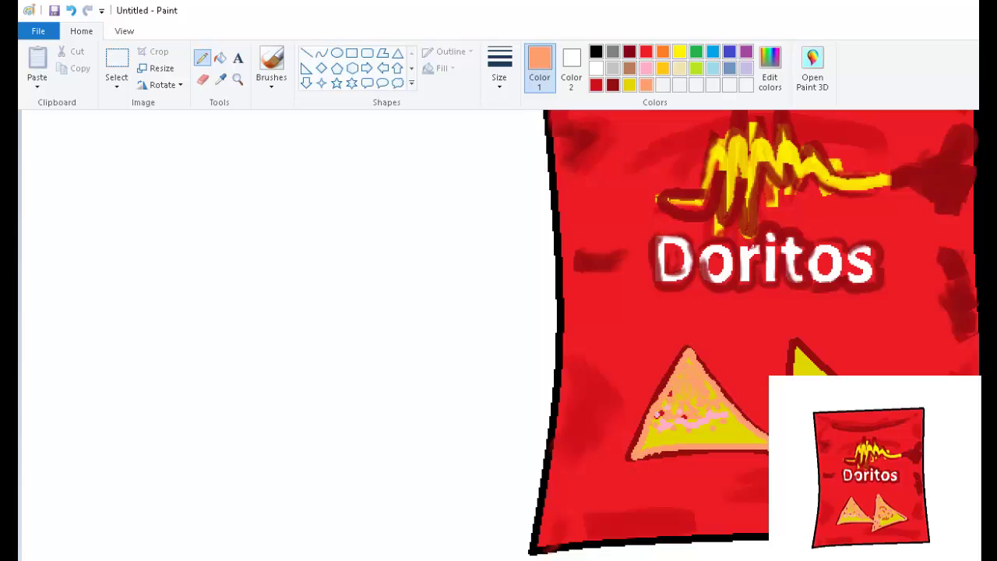
Outline and shade the upper part of the right chip in peach, and fill the left chip's lower right area with peach specks
mouse_move(788, 374)
left_mouse_down()
mouse_move(805, 339)
mouse_move(826, 371)
left_mouse_up()
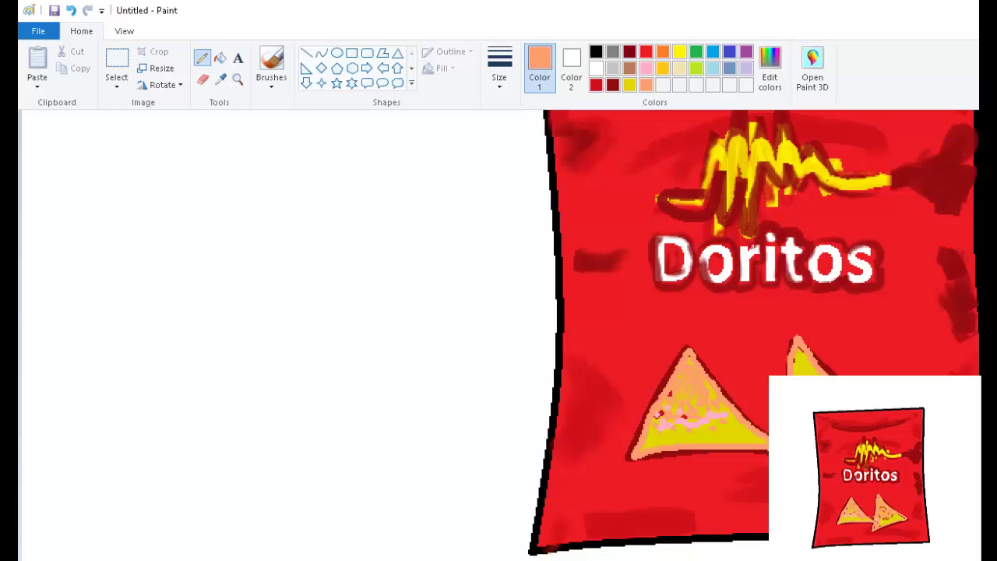
mouse_move(812, 374)
left_mouse_down()
mouse_move(801, 363)
mouse_move(801, 372)
left_mouse_up()
mouse_move(762, 430)
left_mouse_down()
mouse_move(703, 404)
mouse_move(737, 417)
mouse_move(733, 430)
mouse_move(760, 427)
left_mouse_up()
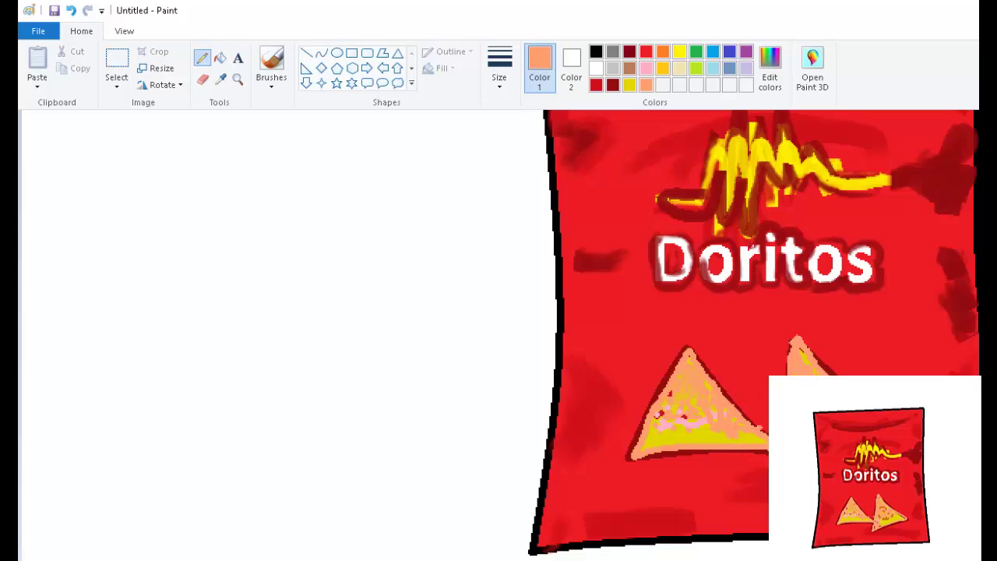
Mix a custom dark orange drawing color by taking the basic orange and darkening its luminosity
left_click(629, 85)
left_click(649, 87)
left_click(766, 92)
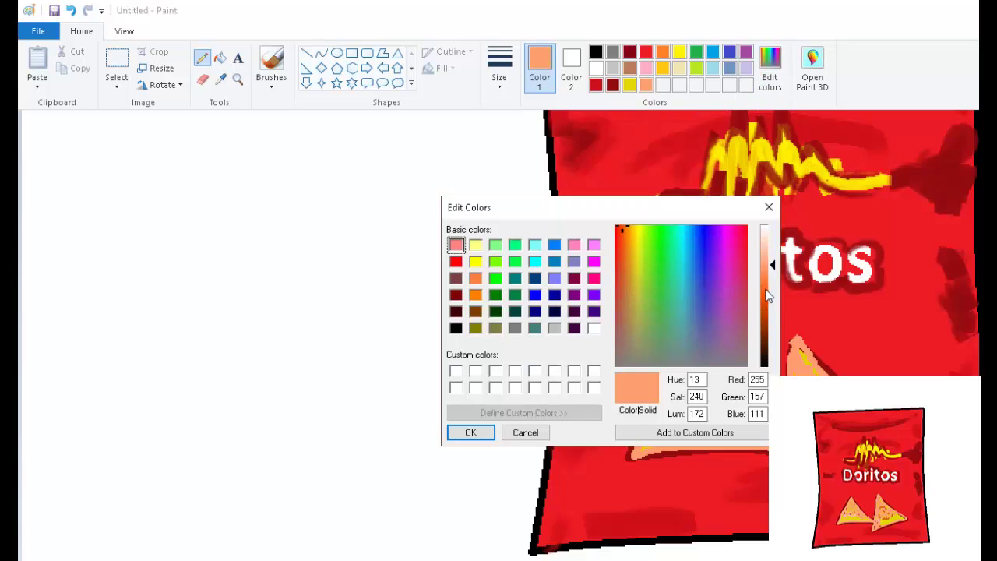
left_click(772, 311)
left_click_drag(771, 312, 772, 304)
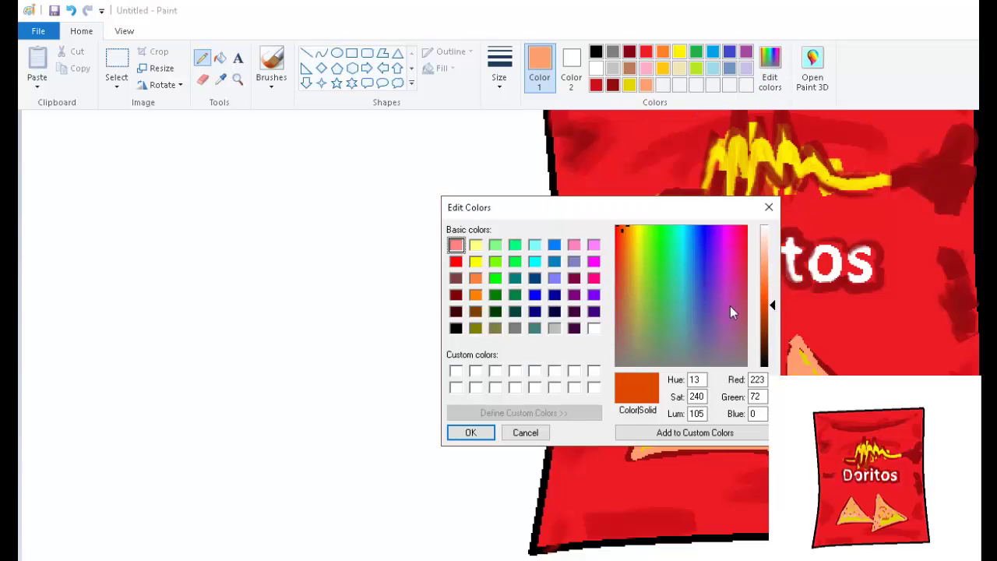
left_click(475, 295)
left_click_drag(769, 302, 772, 311)
left_click(471, 432)
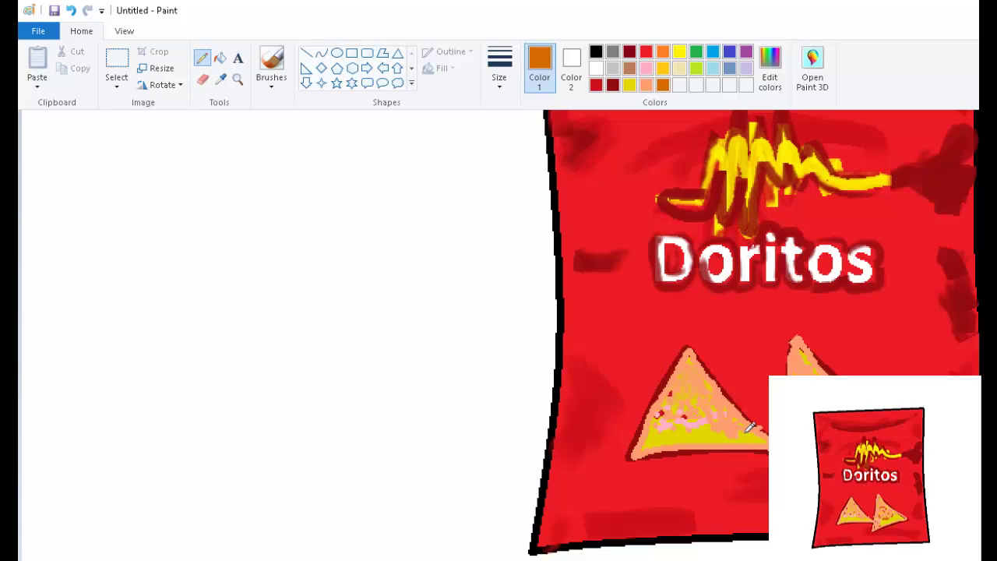
Add dark orange seasoning marks to both chips, and undo the stray stroke along the bag's lower edge
left_click(704, 409)
left_click(700, 377)
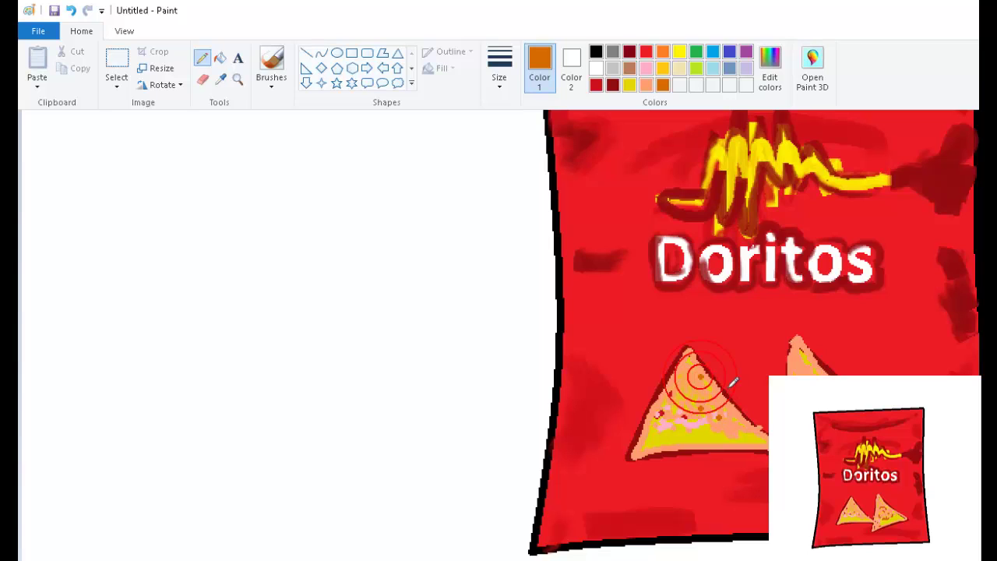
scroll(474, 461, "down", 3)
left_click_drag(369, 452, 423, 450)
key("ctrl+z")
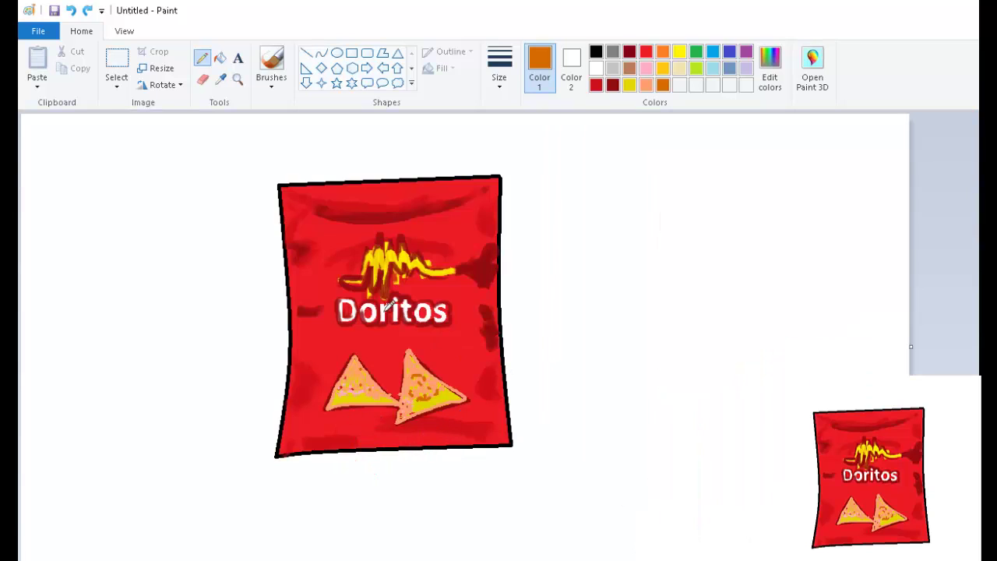